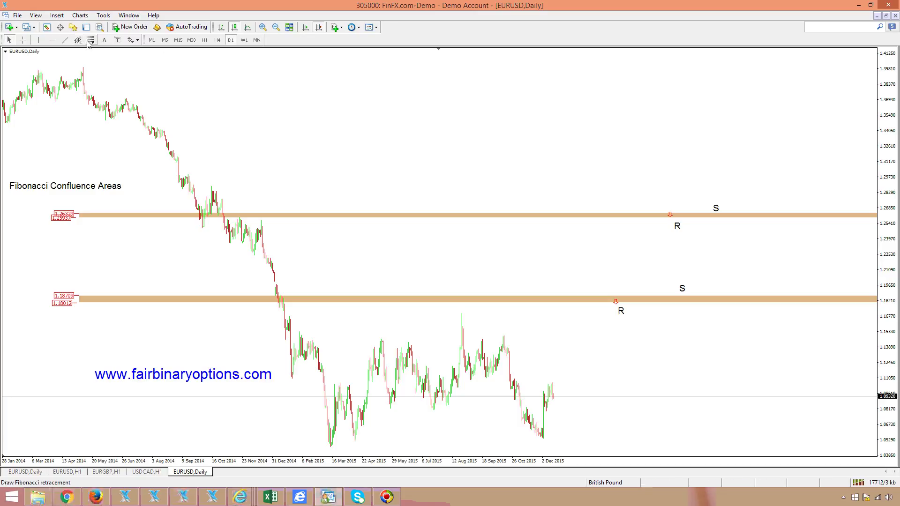
Step: Draw a Fibonacci between the bands, add a 1.23150 level line, and shift the Fibonacci to the lower band
drag(599, 218, 599, 298)
click(52, 40)
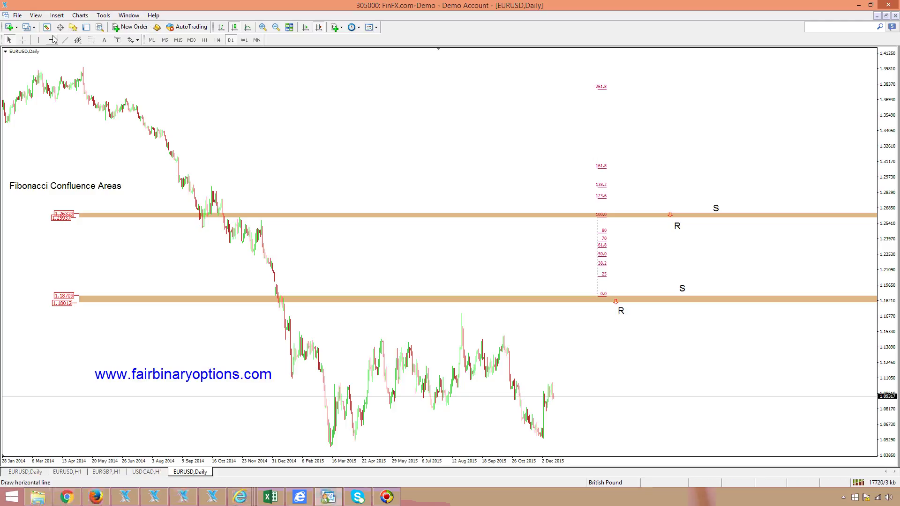
click(611, 246)
drag(633, 246, 687, 270)
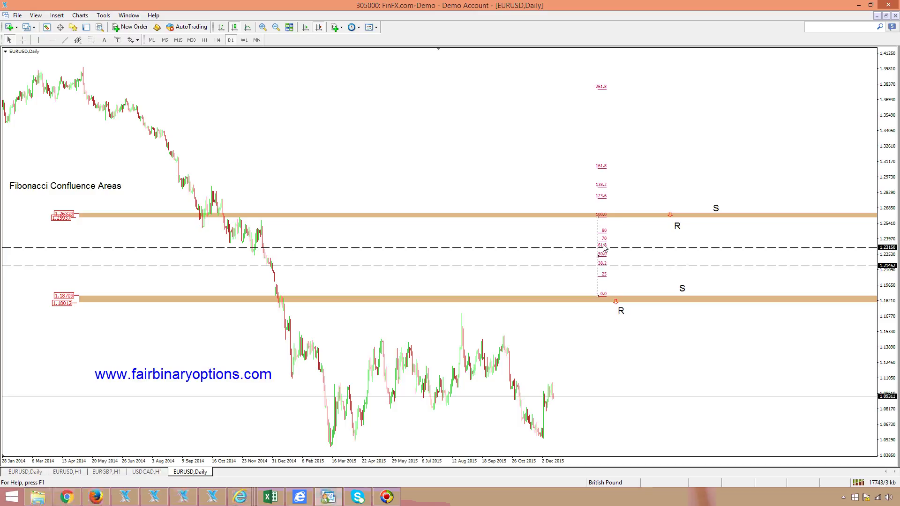
drag(599, 256, 651, 175)
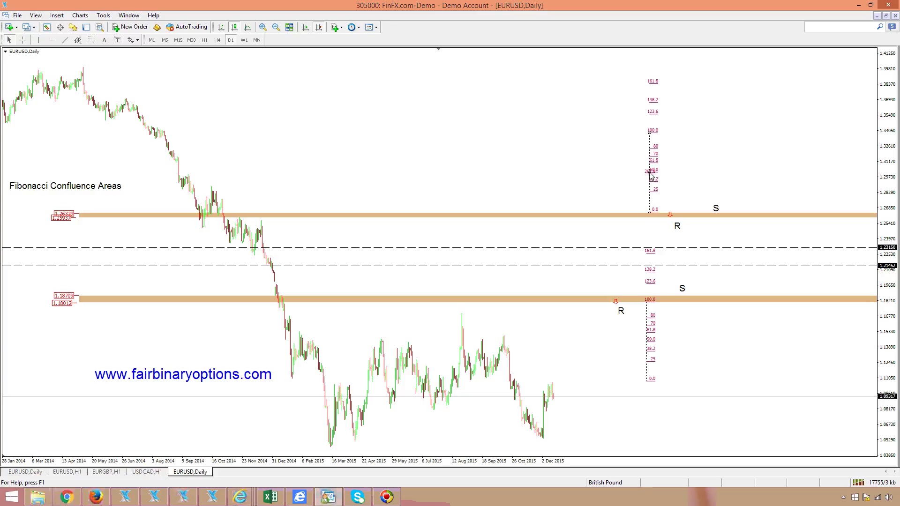
Step: Copy the dashed level line up the chart and down to 1.13527, then delete the upper Fibonacci
drag(613, 248, 604, 166)
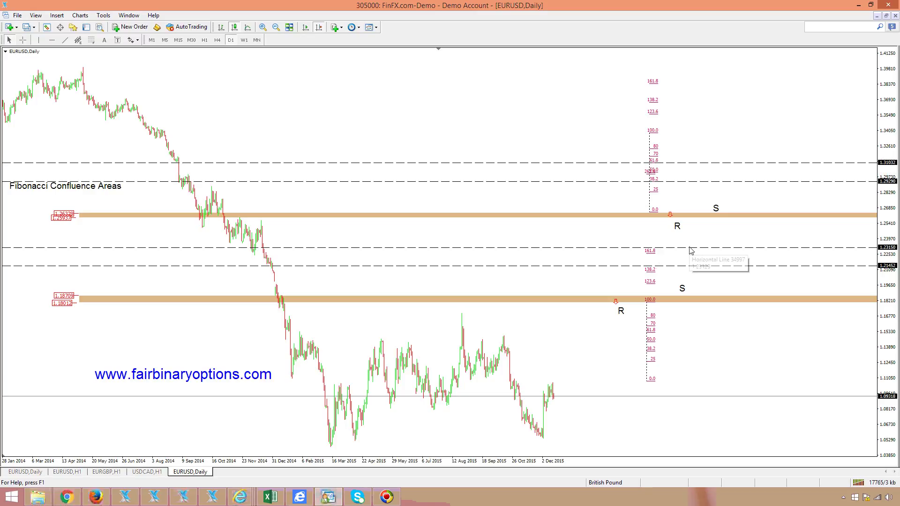
drag(689, 247, 738, 353)
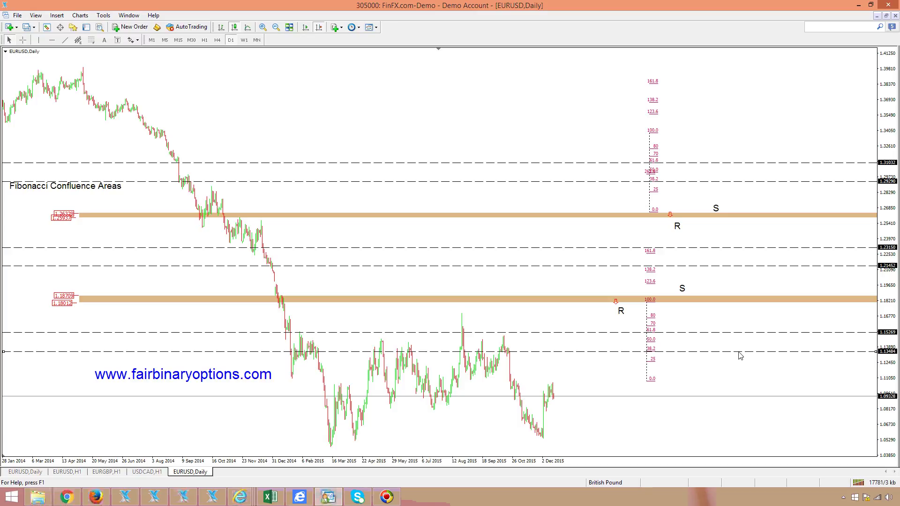
drag(738, 352, 736, 351)
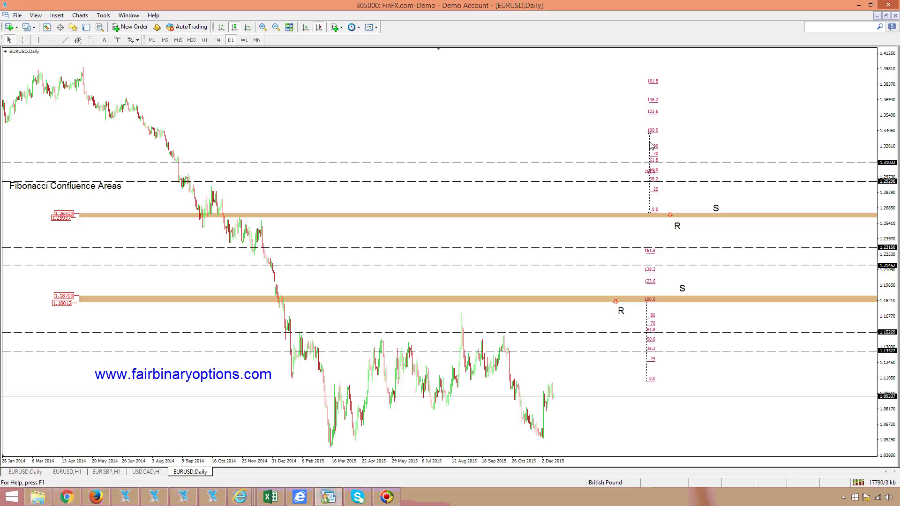
key(Delete)
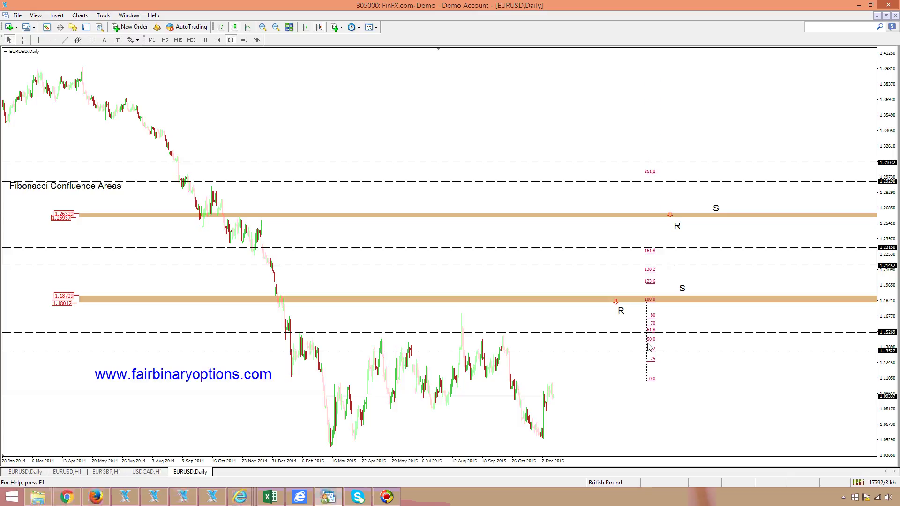
Step: Delete the remaining Fibonacci retracement and turn on the crosshair with Ctrl+F
key(Delete)
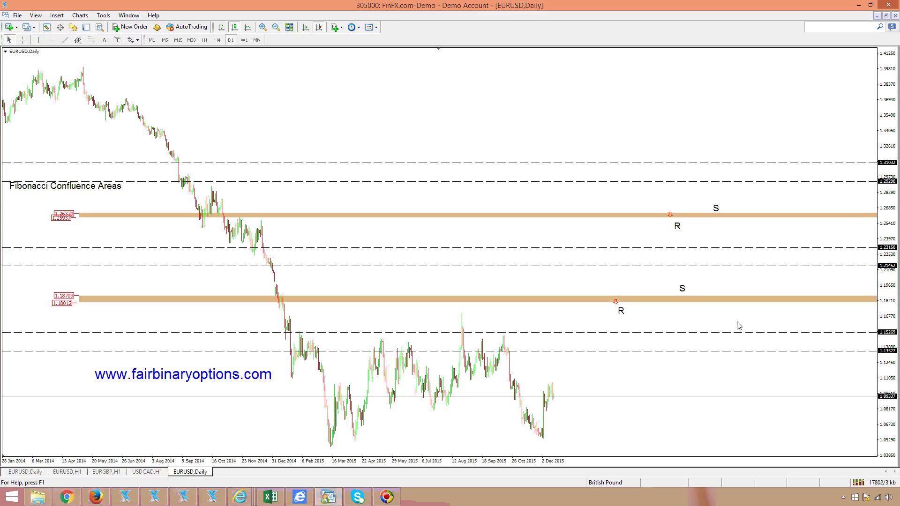
key(ctrl+f)
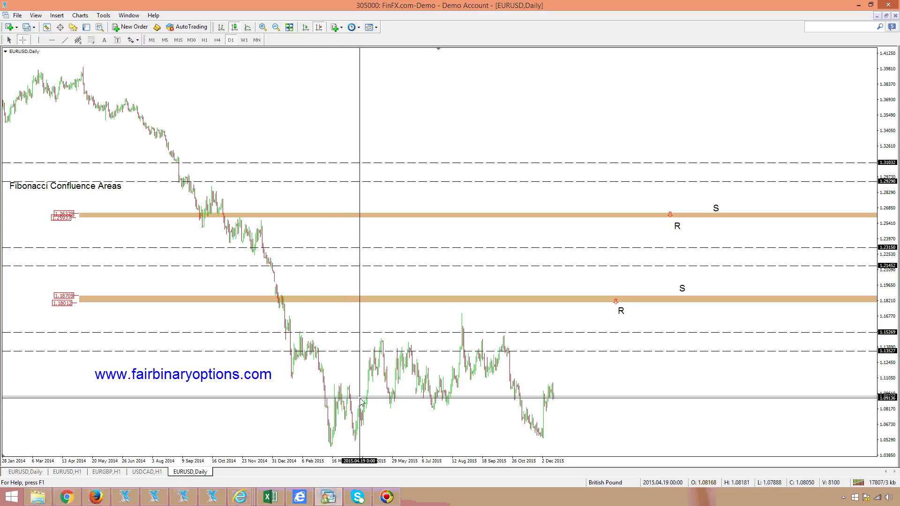
Step: Measure the 2015 price swings with the crosshair, including the swing from the March 2015 low
drag(366, 338, 439, 367)
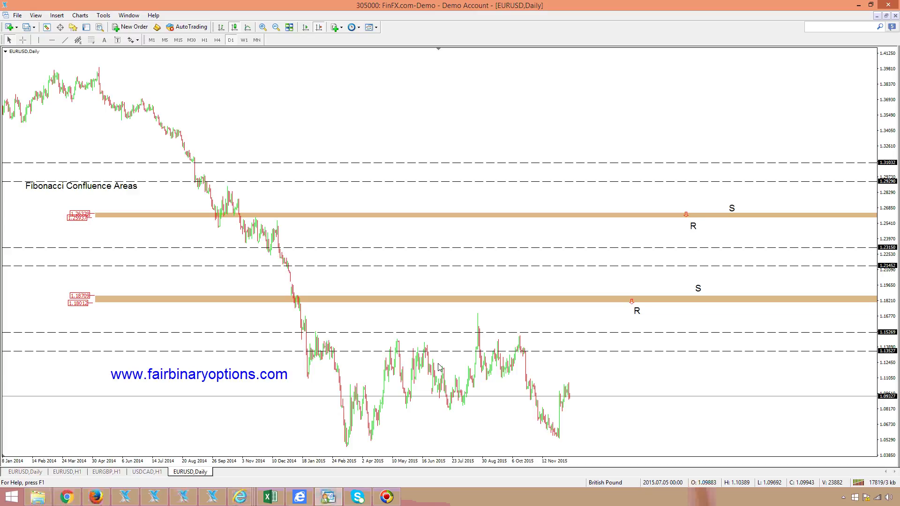
middle_click(125, 136)
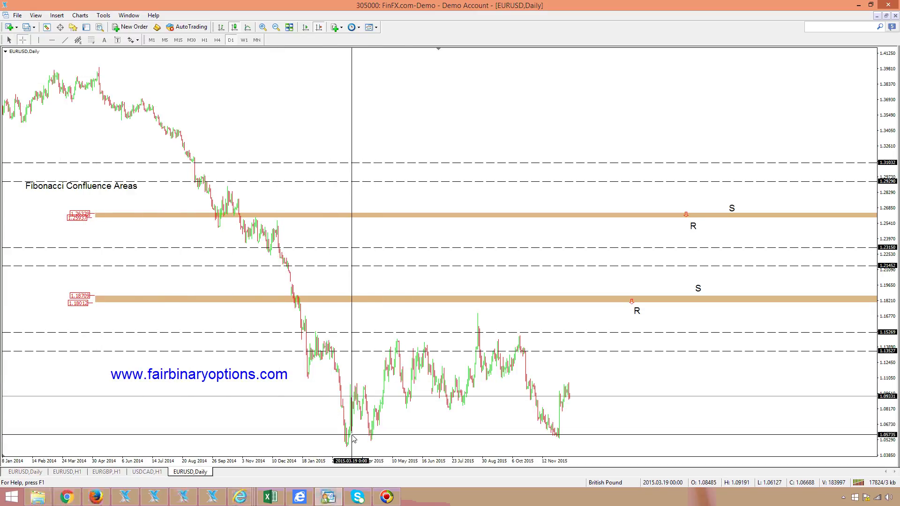
drag(349, 435, 492, 414)
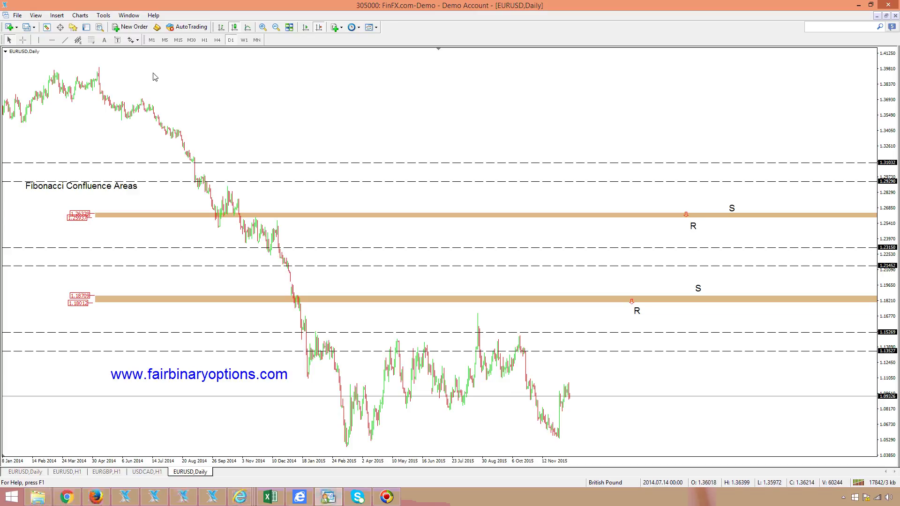
Step: Draw a small rectangle where price touched the 1.13527 level
click(57, 15)
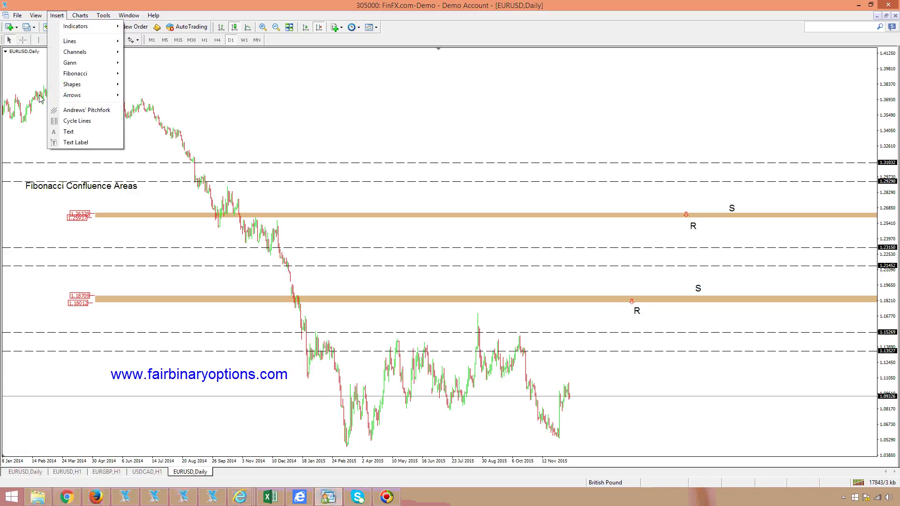
mouse_move(89, 87)
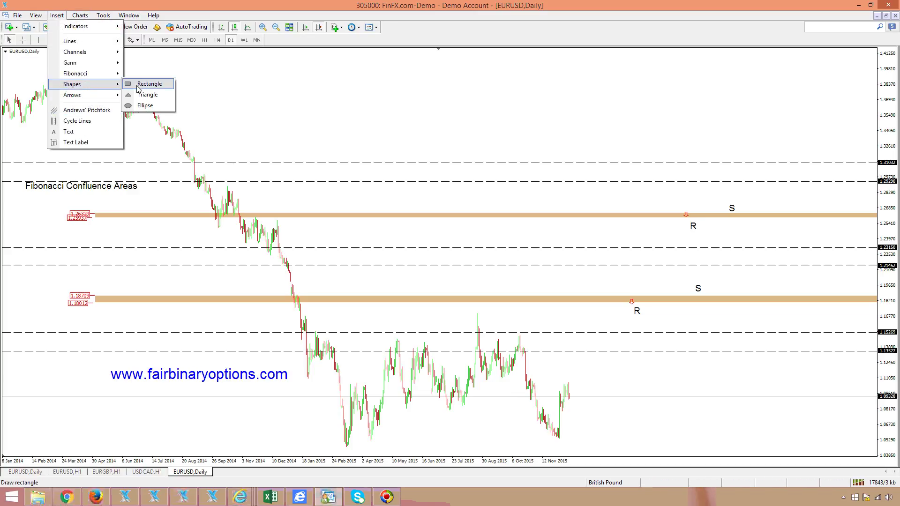
click(140, 80)
drag(378, 347, 403, 355)
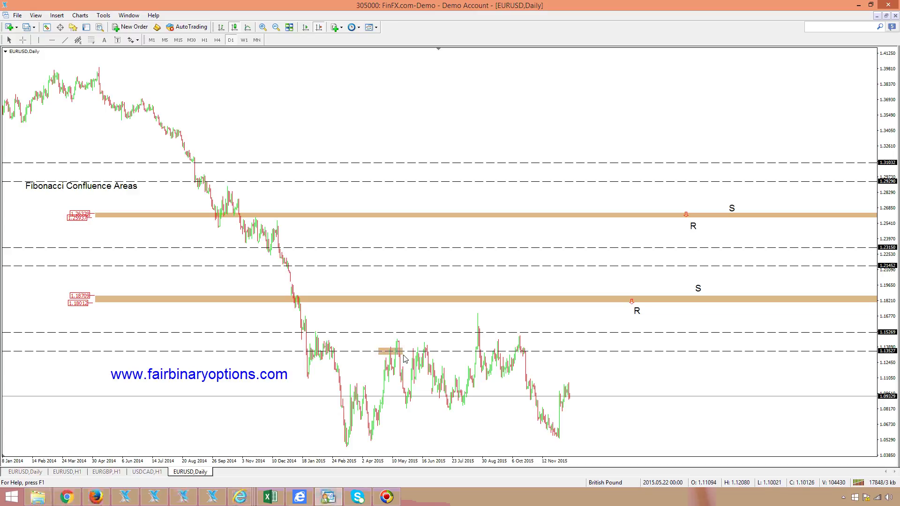
Step: Colour the new rectangle pink in its properties
right_click(404, 358)
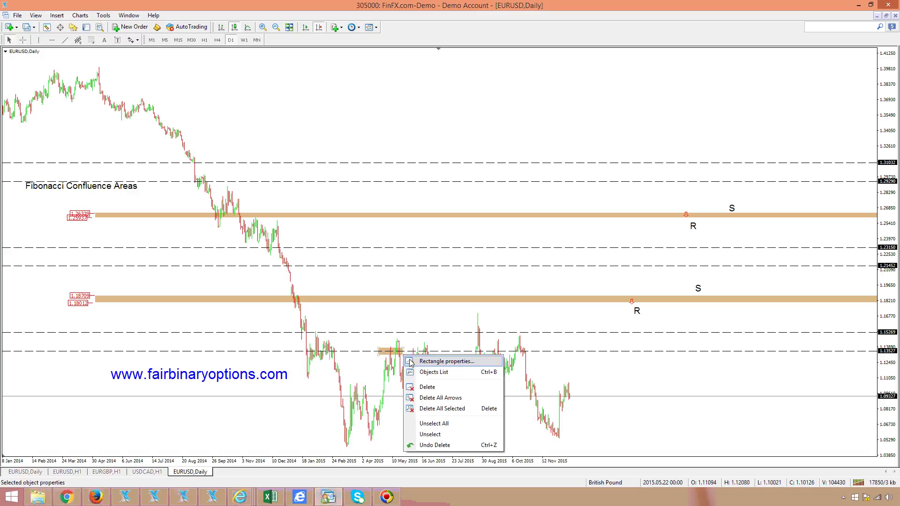
click(424, 362)
click(458, 254)
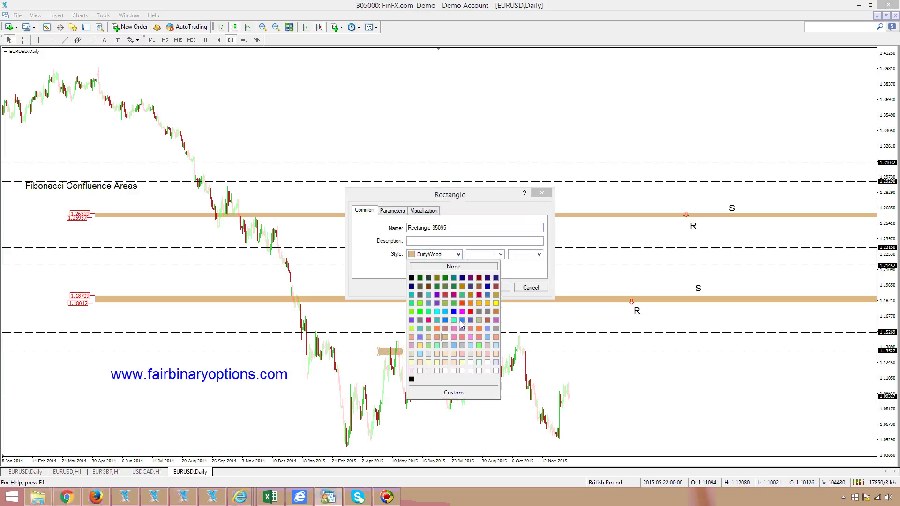
click(472, 336)
click(490, 288)
Step: Recolour the rectangle plum and copy it to the next price touch
right_click(403, 346)
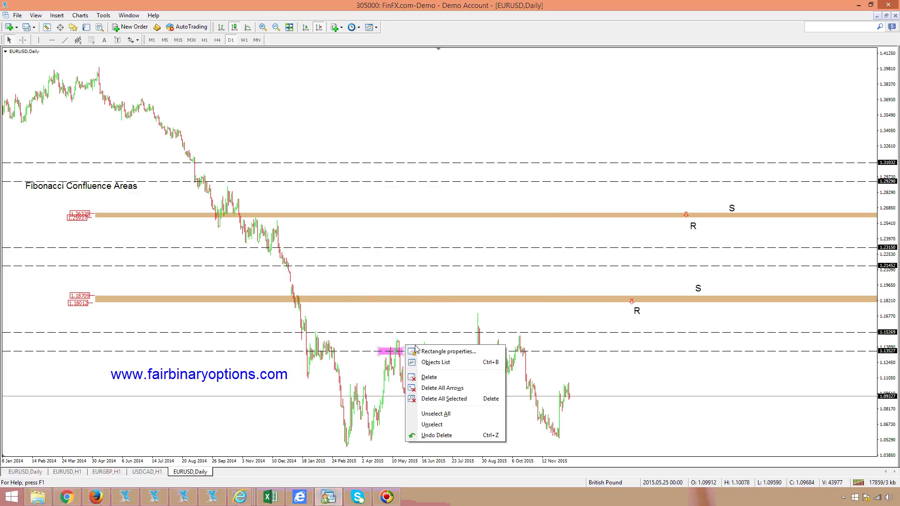
click(427, 351)
click(458, 254)
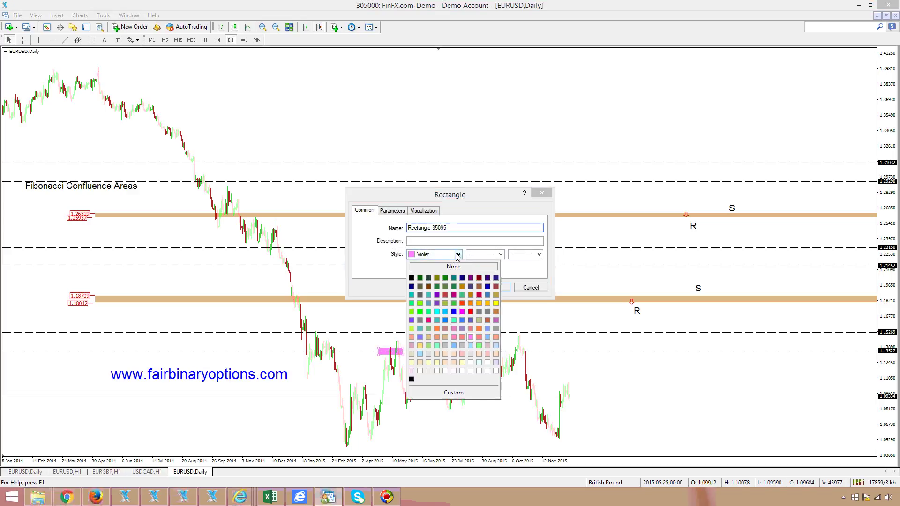
click(412, 346)
click(493, 287)
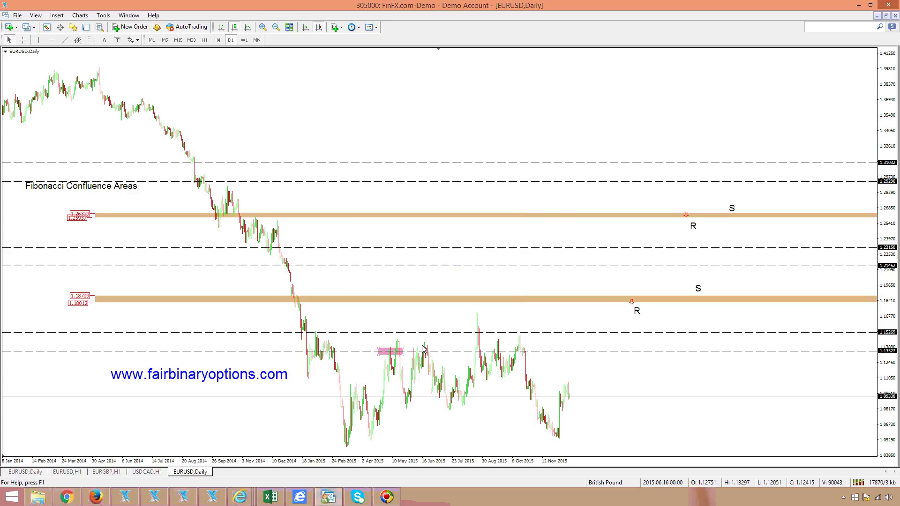
drag(402, 349, 524, 333)
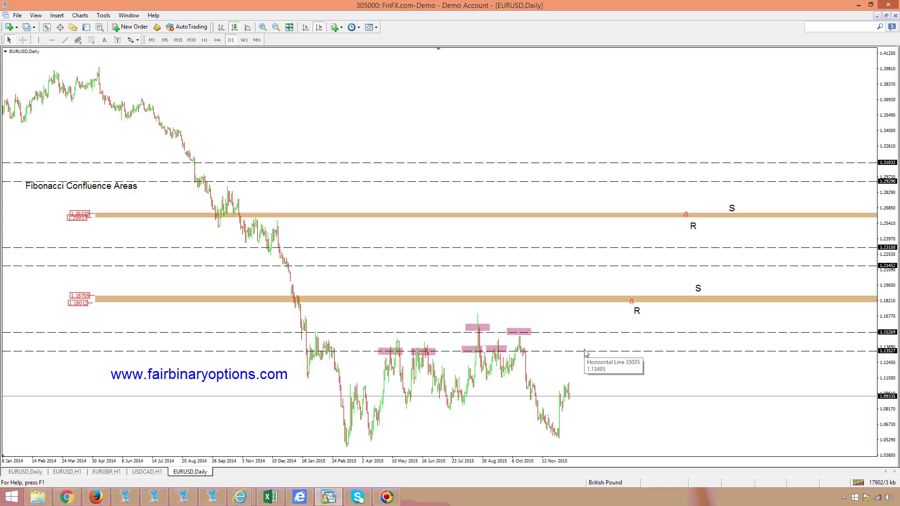
Step: Place red down-arrow markers above the first two plum rectangles
click(133, 41)
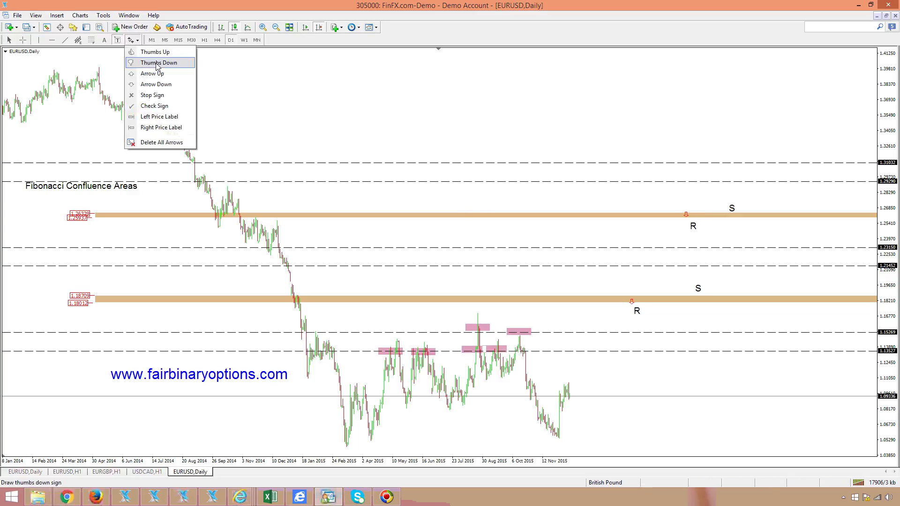
click(178, 88)
click(398, 337)
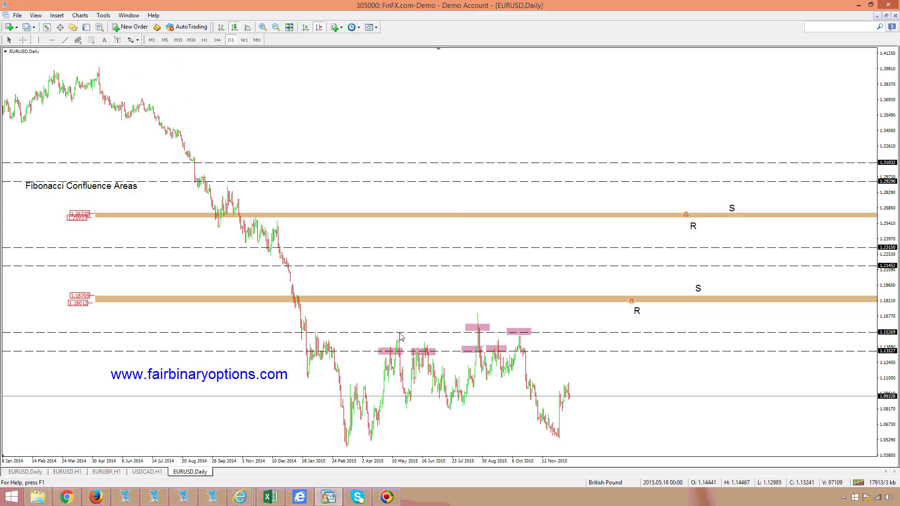
click(133, 40)
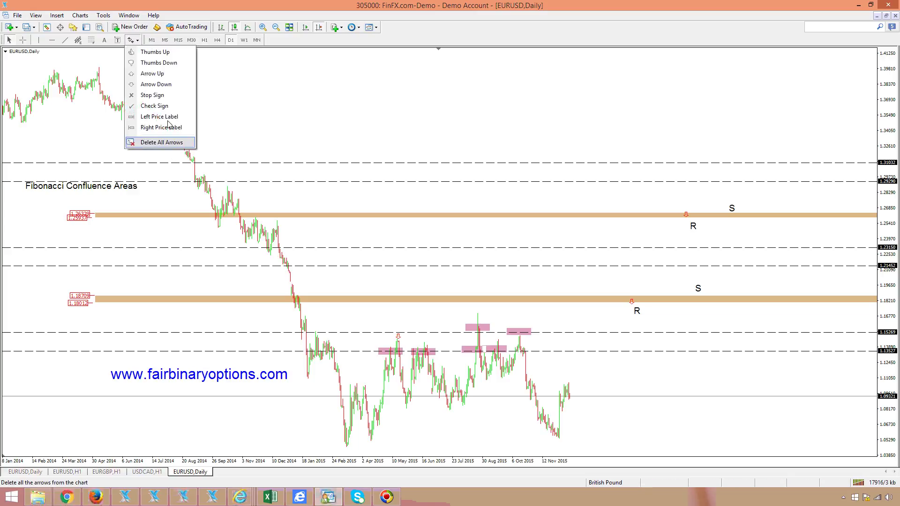
click(169, 87)
click(423, 338)
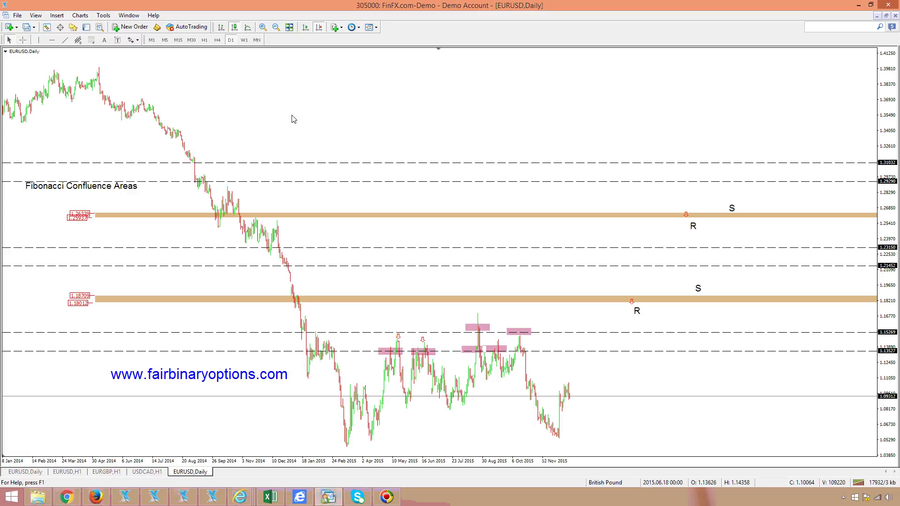
Step: Add down arrows above the lower and upper August rectangles
click(137, 41)
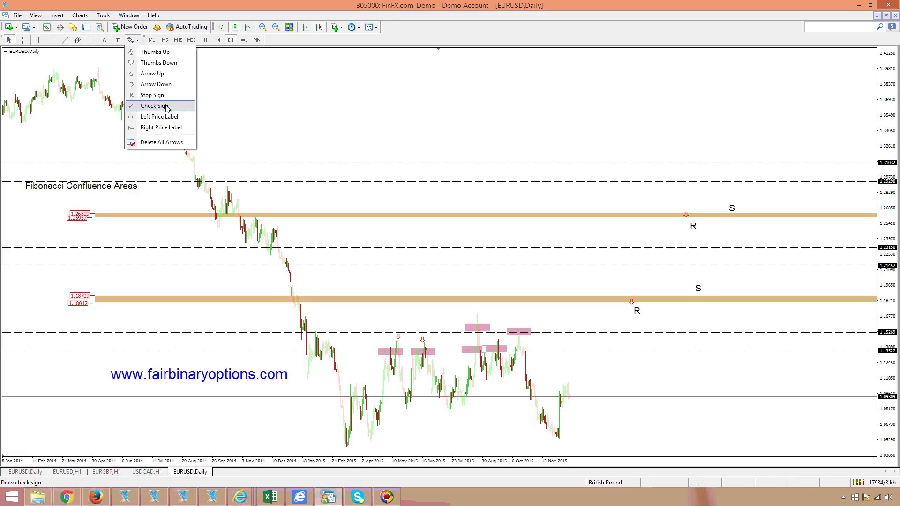
click(156, 84)
click(473, 343)
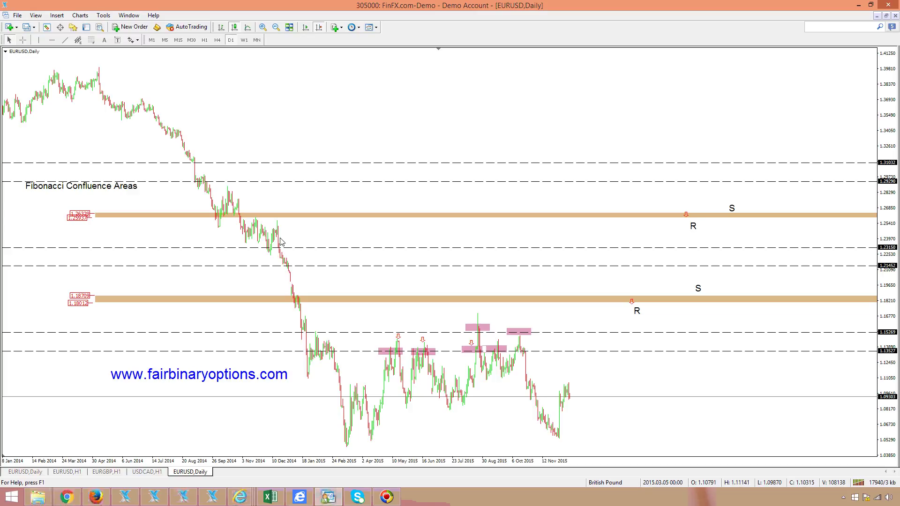
click(137, 40)
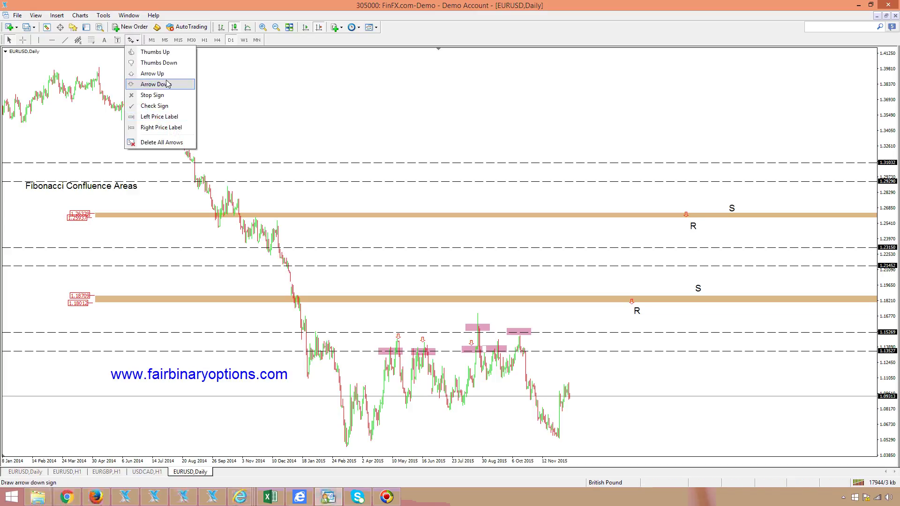
click(145, 86)
click(480, 319)
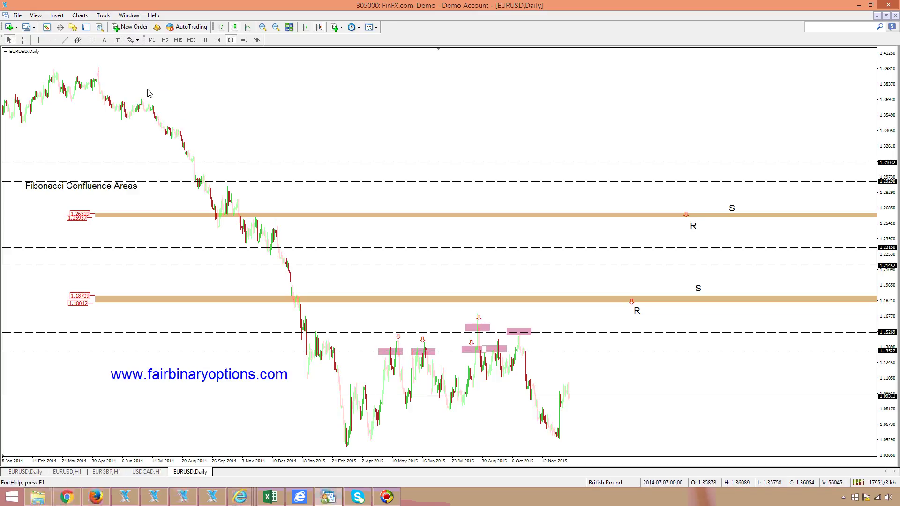
Step: Add down arrows above the September and October rectangles
click(137, 41)
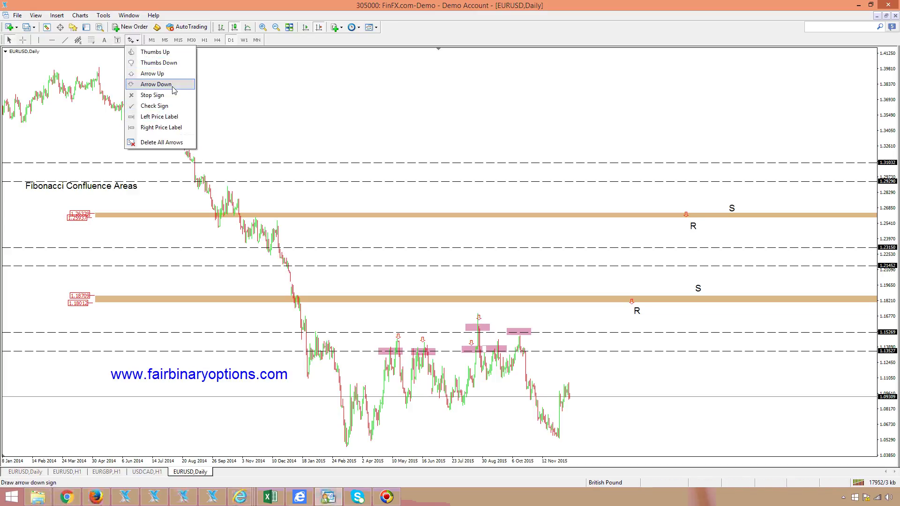
click(156, 85)
click(492, 340)
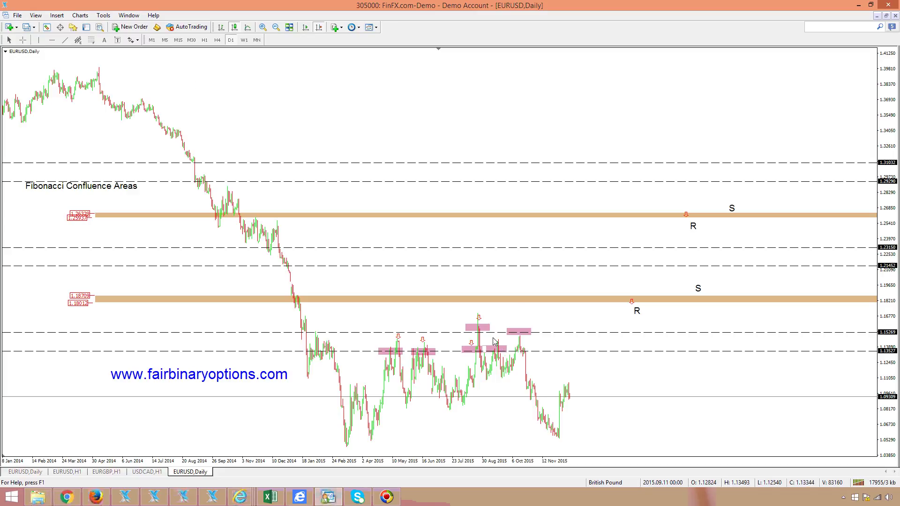
click(137, 40)
click(172, 90)
click(519, 325)
middle_click(558, 389)
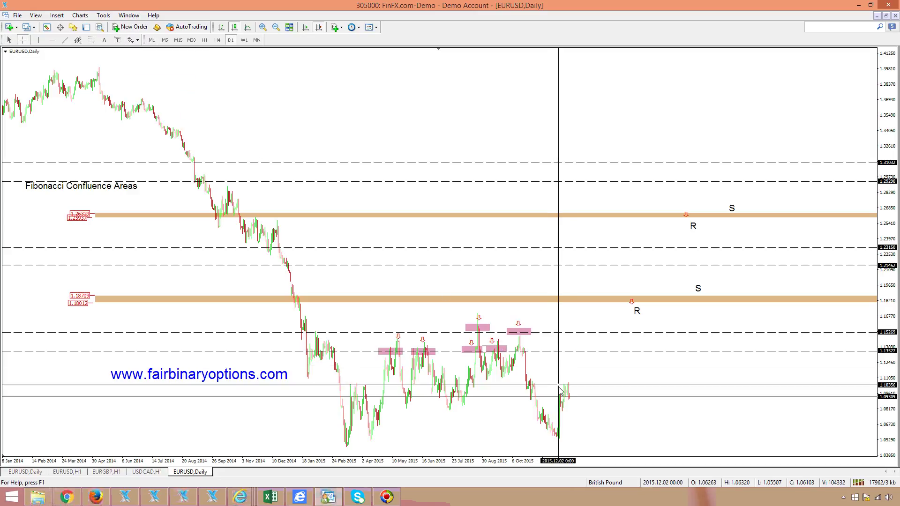
drag(570, 388, 623, 338)
middle_click(605, 304)
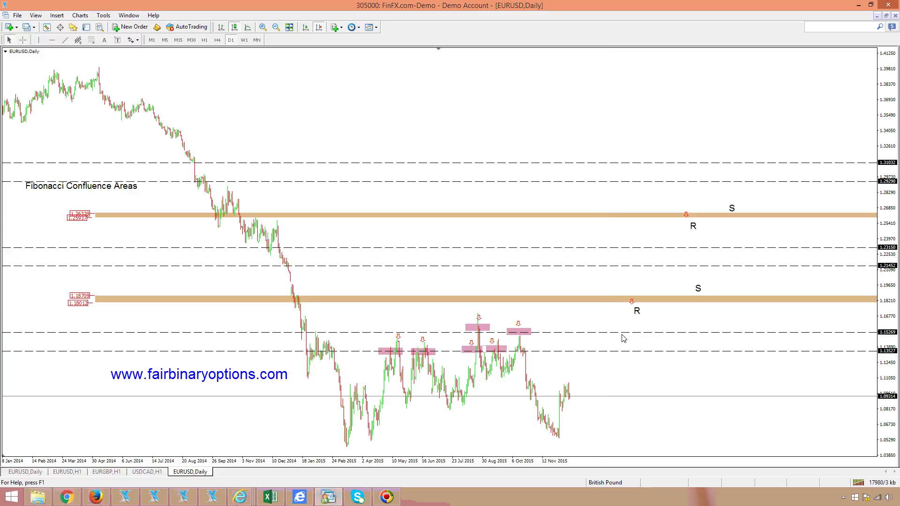